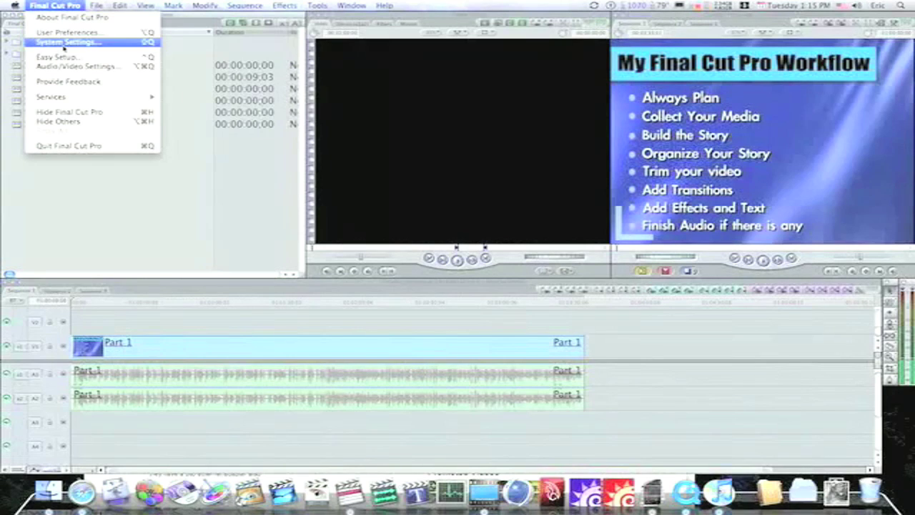
# - Open System Settings and review the Scratch Disks tab, with minimum allowable free space at 2047 MB
pyautogui.click(64, 42)
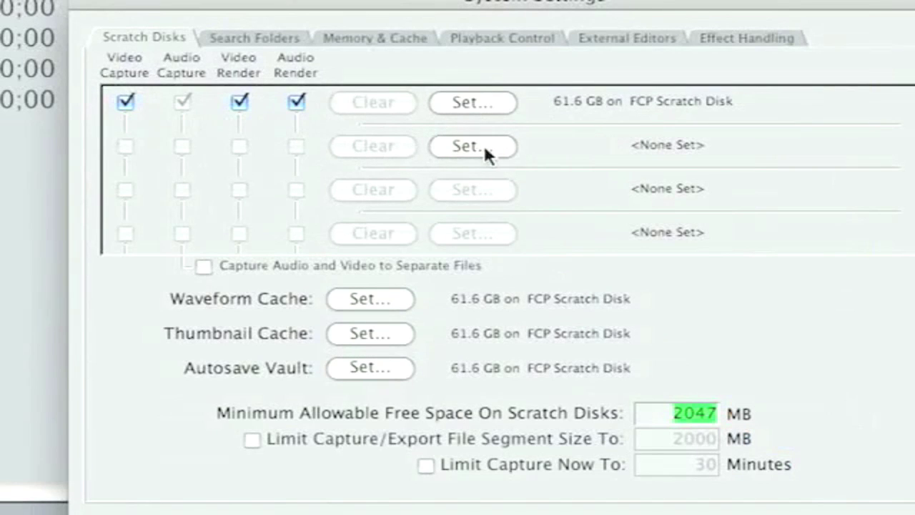
pyautogui.scroll(-2, 471, 163)
pyautogui.scroll(1, 471, 163)
pyautogui.scroll(1, 471, 163)
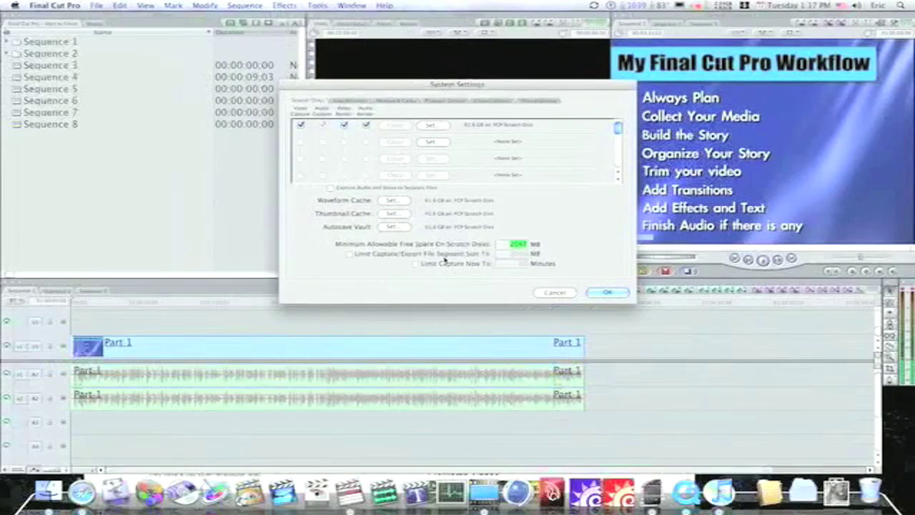
pyautogui.click(351, 101)
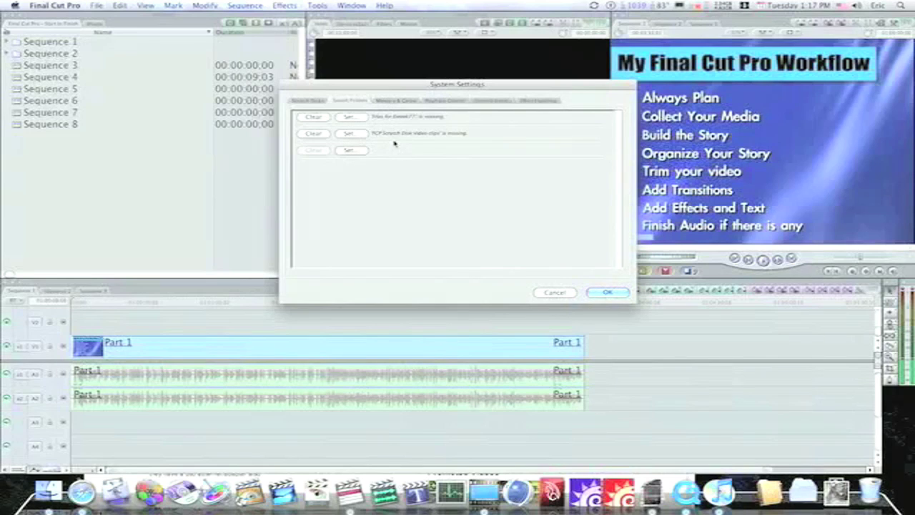
# - Show the Memory & Cache settings: application memory at 100%, still cache at 10%
pyautogui.click(394, 101)
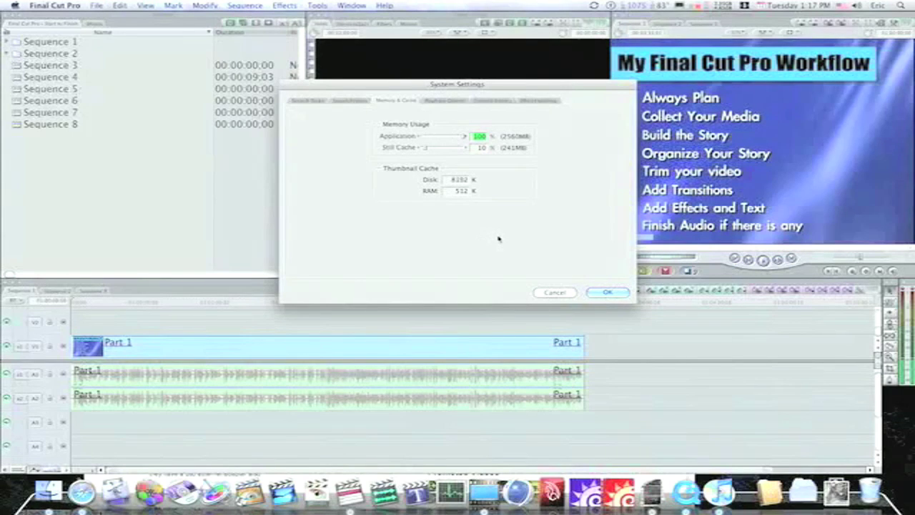
# - Check the Playback Control popups, leaving Video Quality and Frame Rate at Dynamic and Record at Full Quality
pyautogui.click(450, 101)
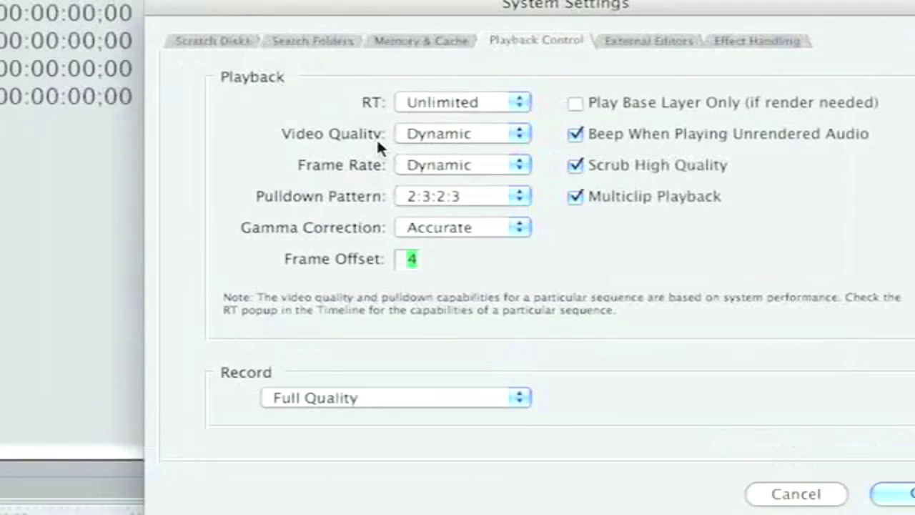
pyautogui.click(443, 133)
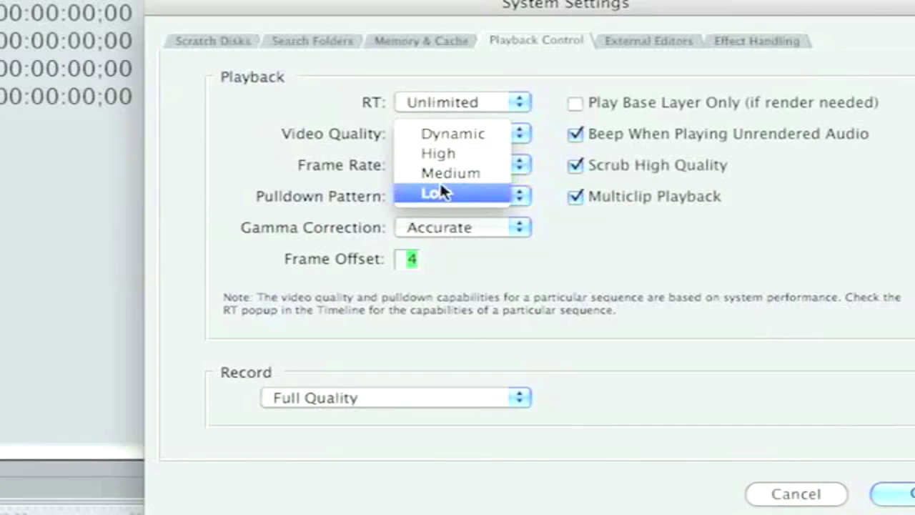
pyautogui.click(440, 134)
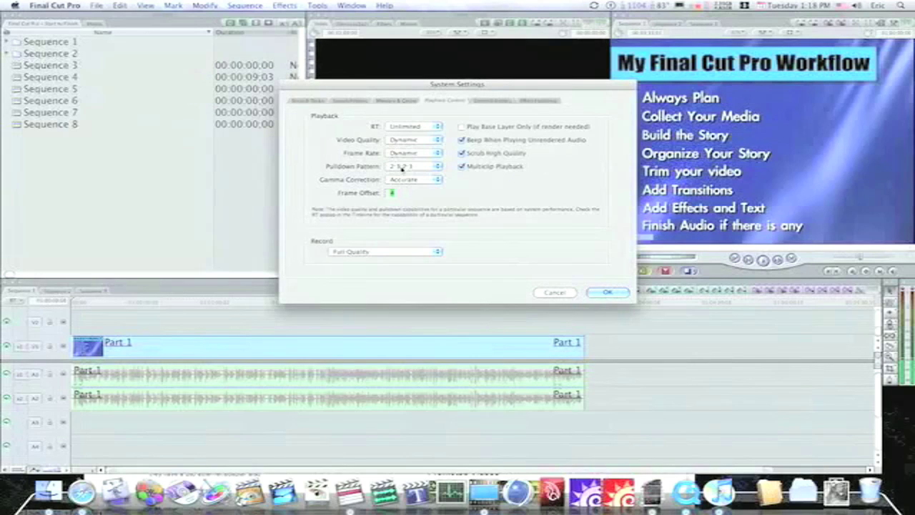
pyautogui.click(403, 154)
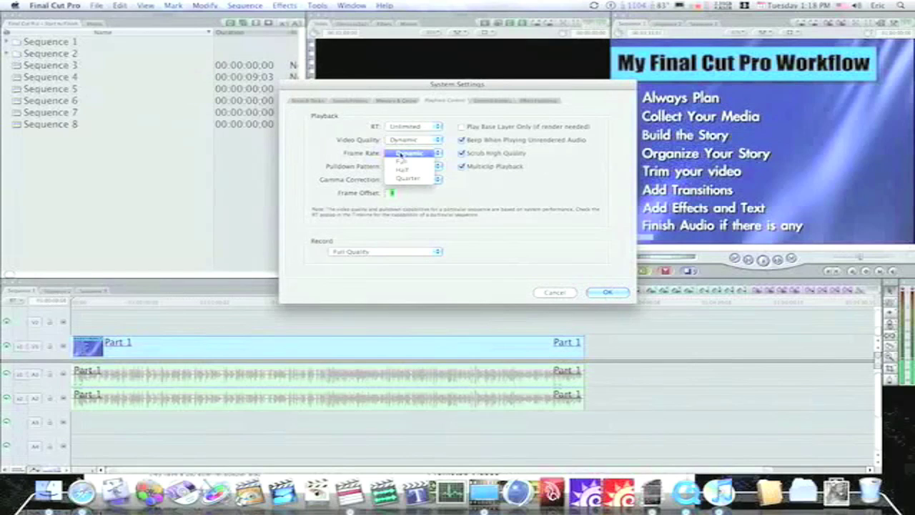
pyautogui.click(403, 154)
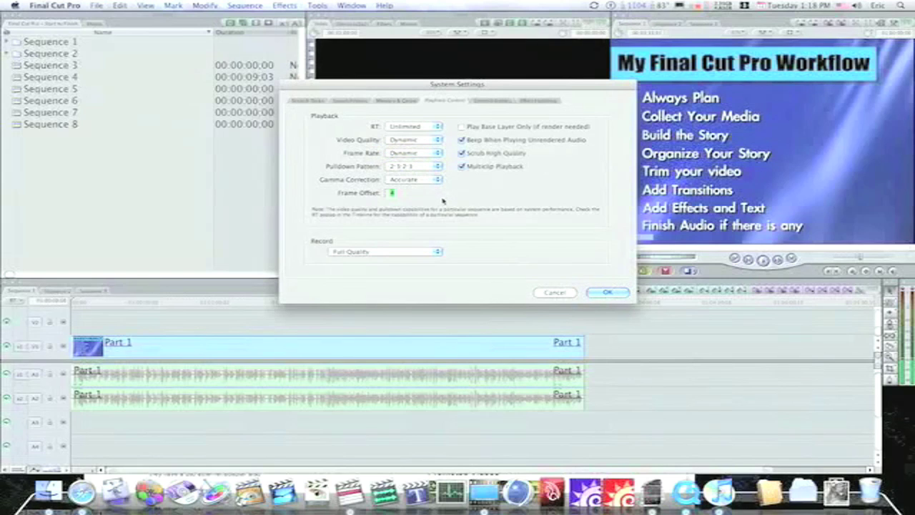
pyautogui.click(434, 252)
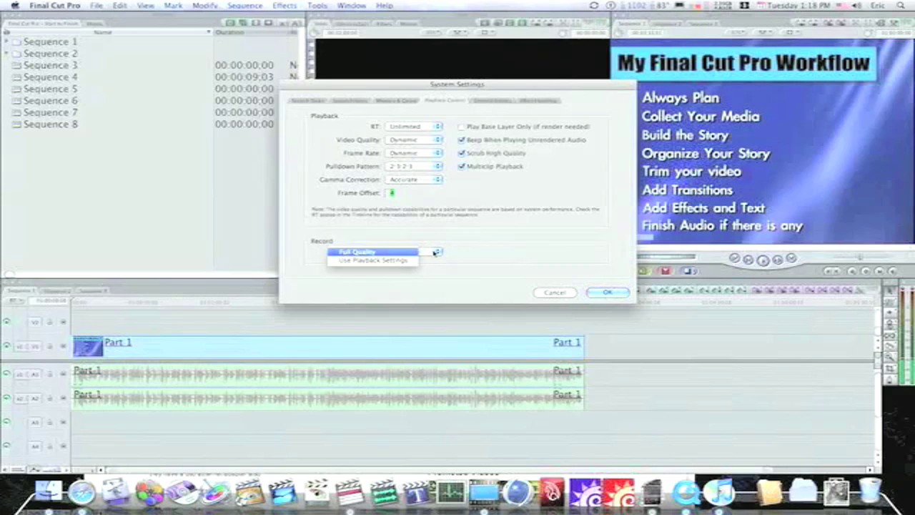
pyautogui.click(433, 253)
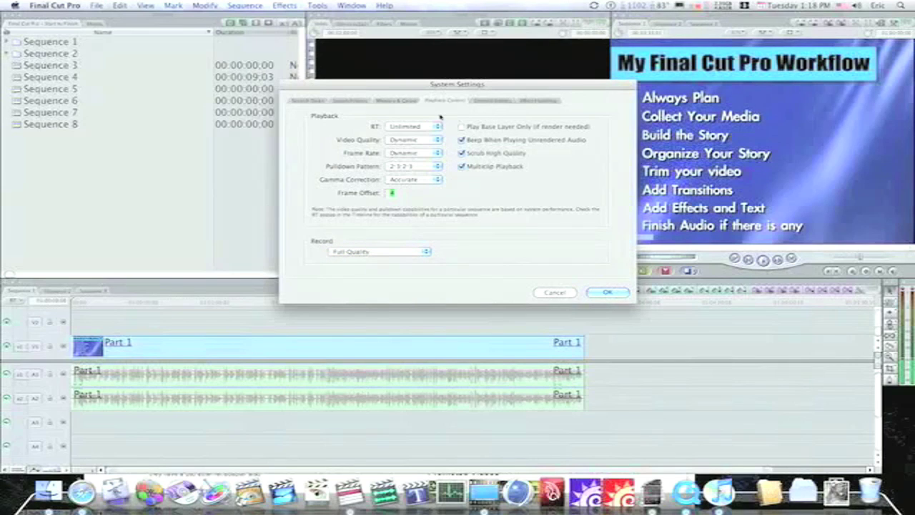
# - Confirm System Settings with OK and open Audio/Video Settings showing the DV NTSC 48 kHz presets
pyautogui.click(47, 6)
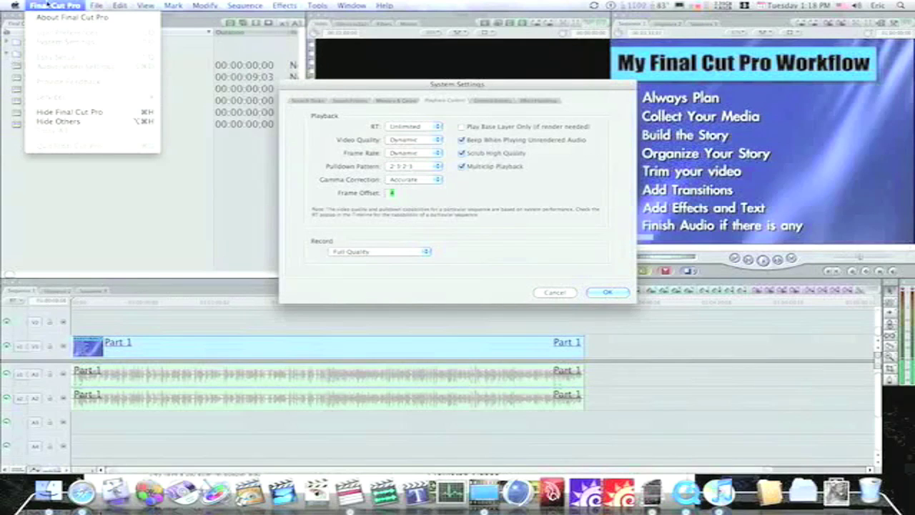
pyautogui.click(212, 197)
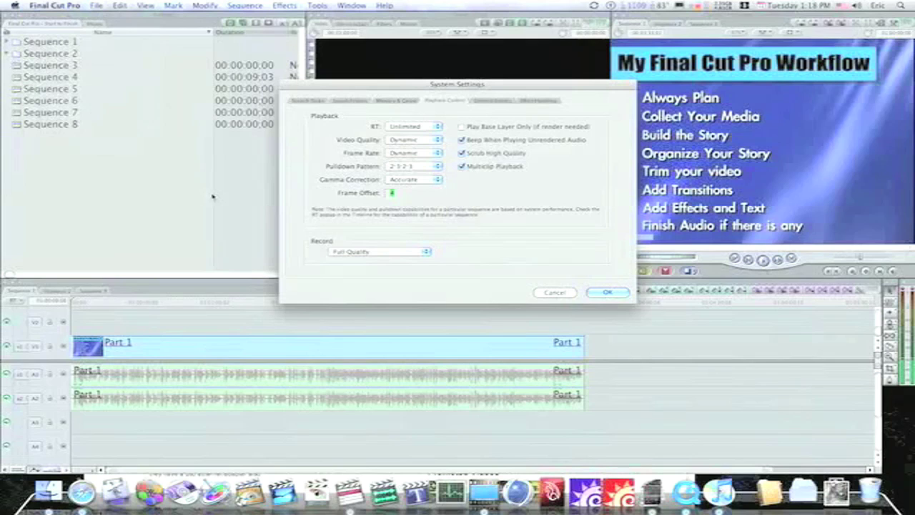
pyautogui.click(607, 293)
pyautogui.click(44, 5)
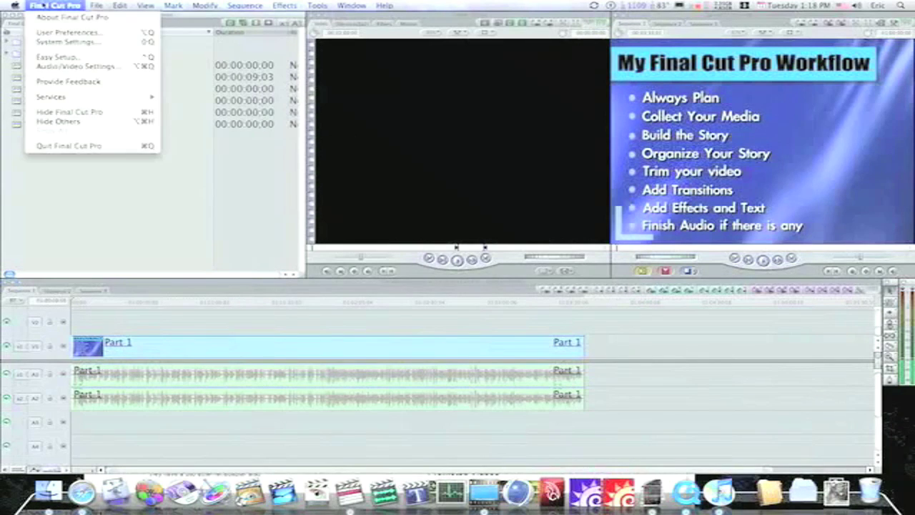
pyautogui.click(62, 66)
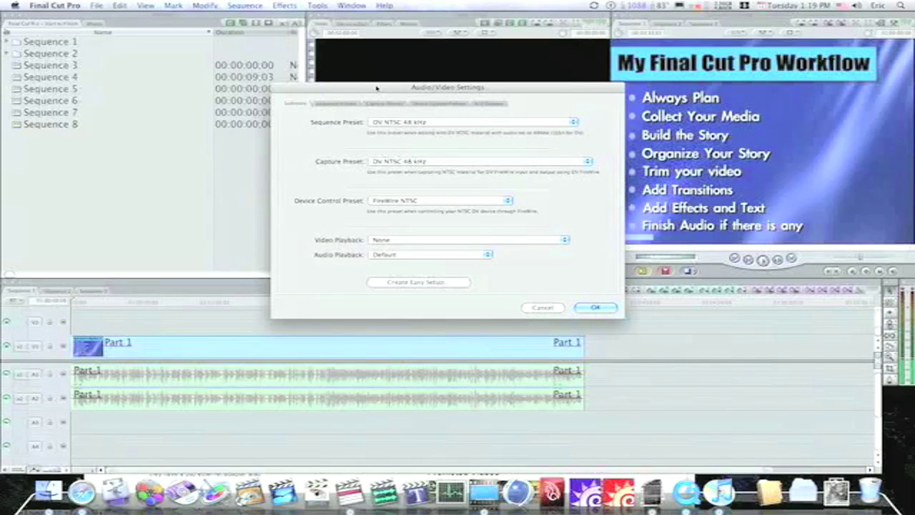
pyautogui.moveTo(375, 88); pyautogui.dragTo(377, 152)
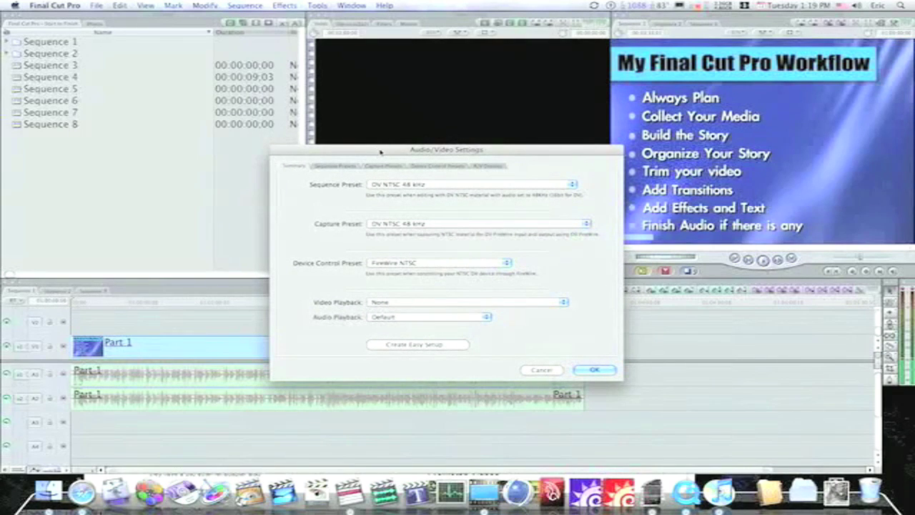
pyautogui.moveTo(381, 151); pyautogui.dragTo(430, 113)
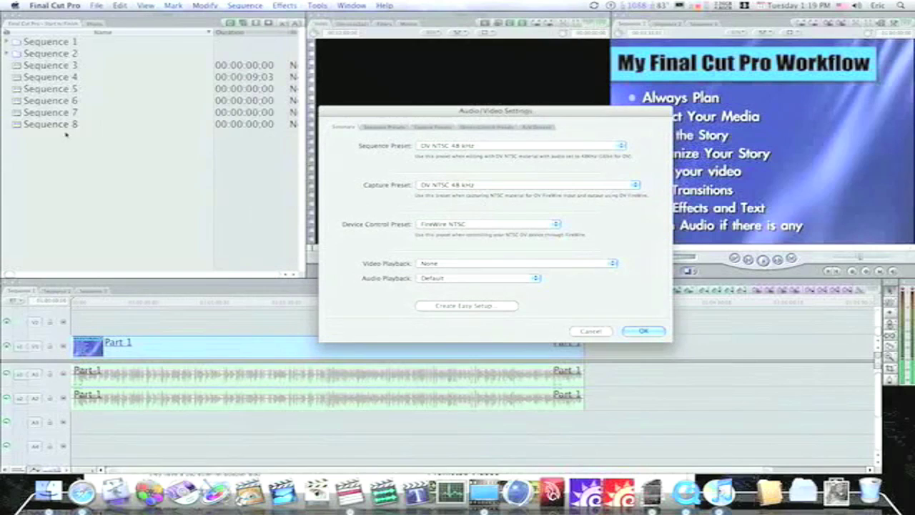